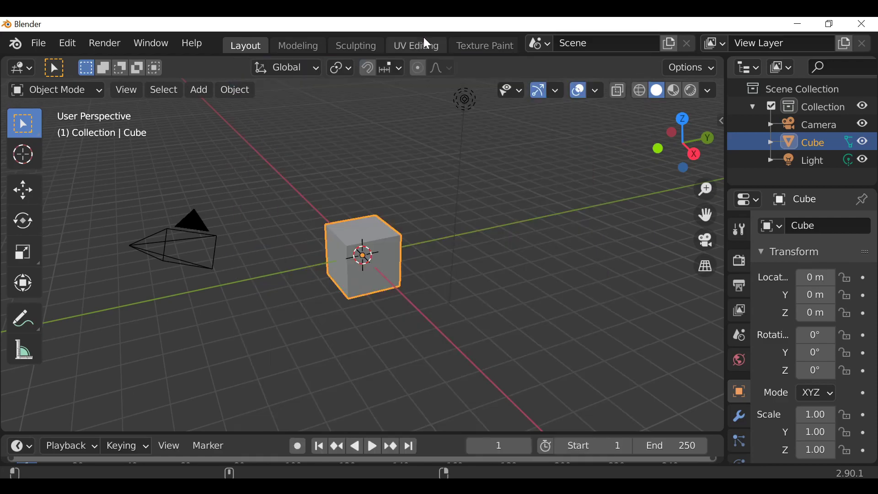
pyautogui.scroll(-5, 424, 41)
# Arrange the Scripting layout: widen and word-wrap the Text Editor, merge the console into the 3D view.
pyautogui.click(468, 46)
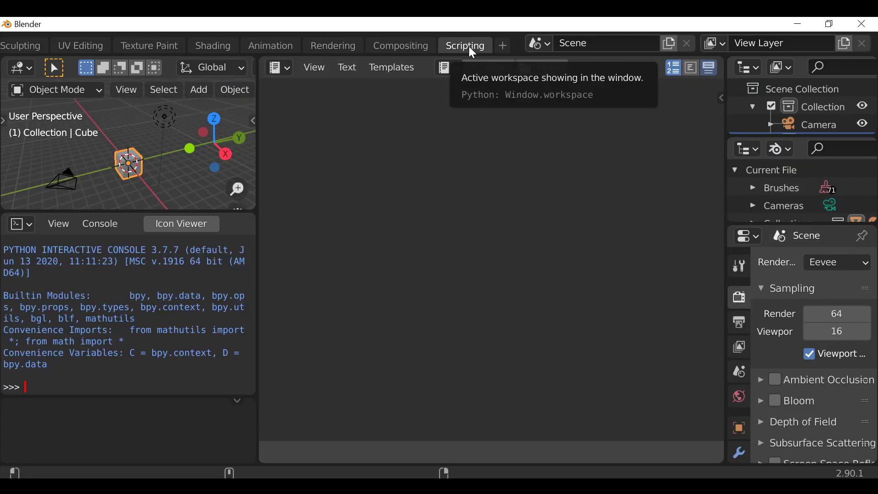
pyautogui.moveTo(725, 184); pyautogui.dragTo(865, 183)
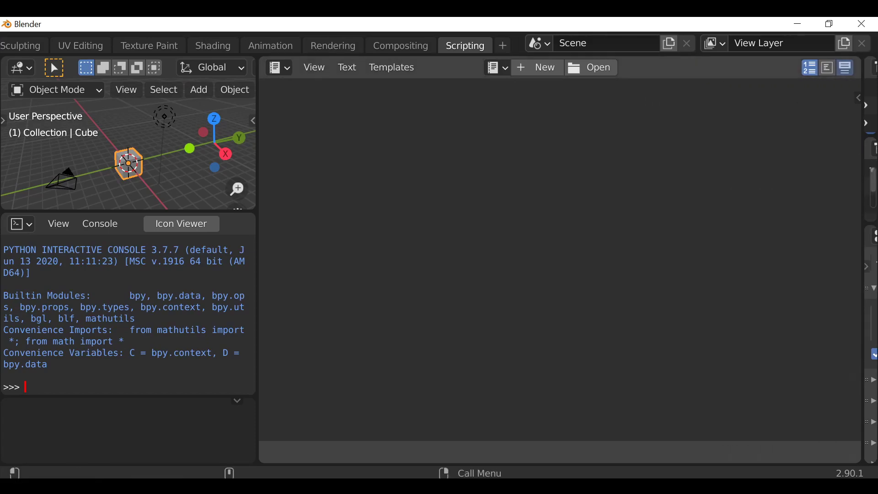
pyautogui.click(827, 67)
pyautogui.rightClick(228, 211)
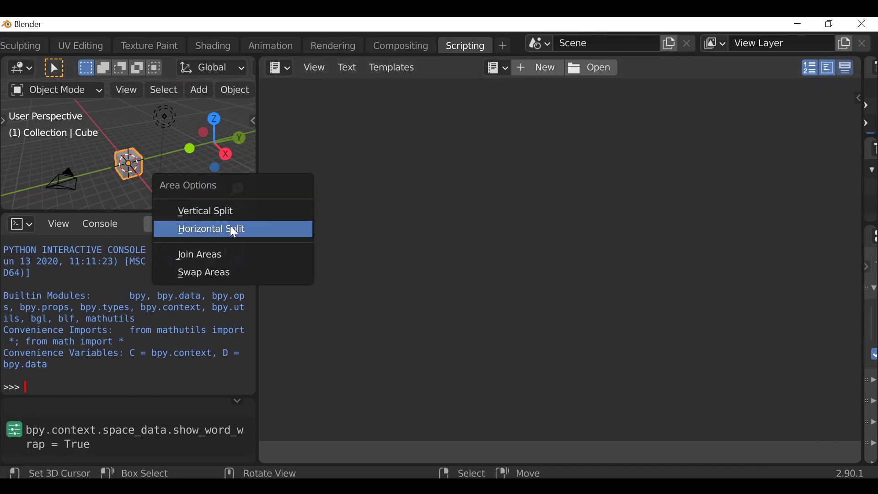
pyautogui.click(223, 246)
pyautogui.click(205, 275)
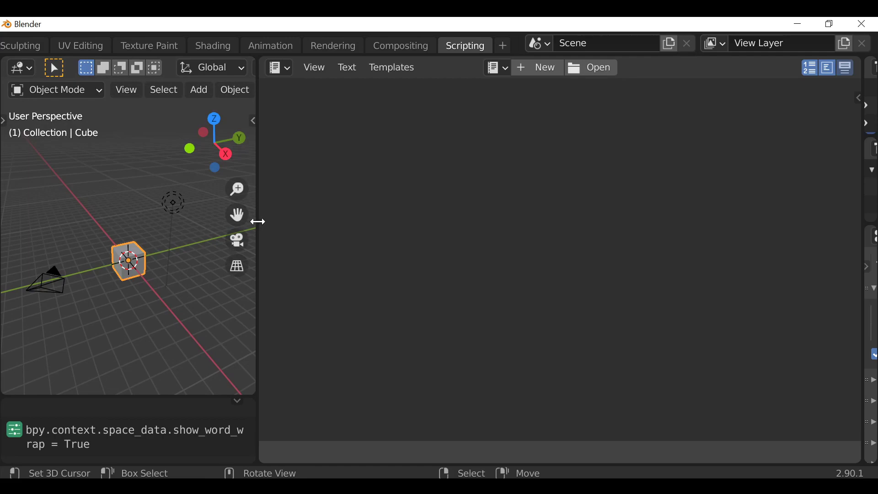
pyautogui.moveTo(255, 222); pyautogui.dragTo(340, 229)
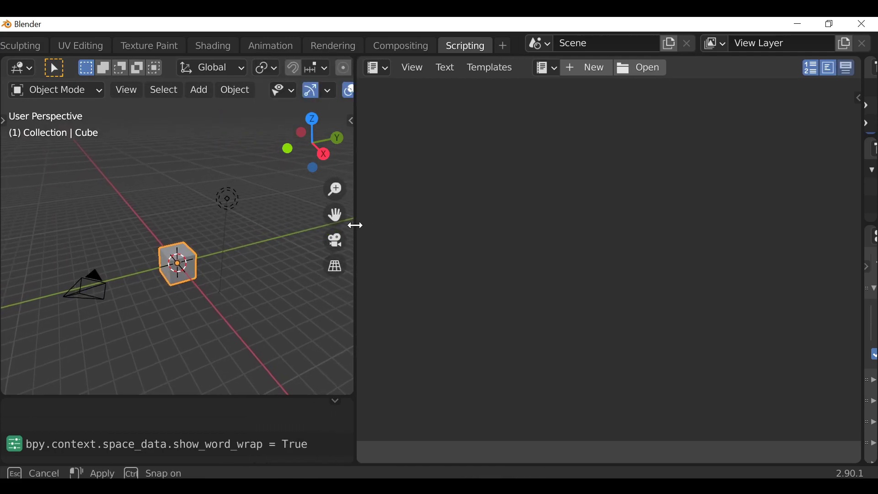
# Paste the Custom Node Group panel script into a new text block and run it.
pyautogui.click(589, 69)
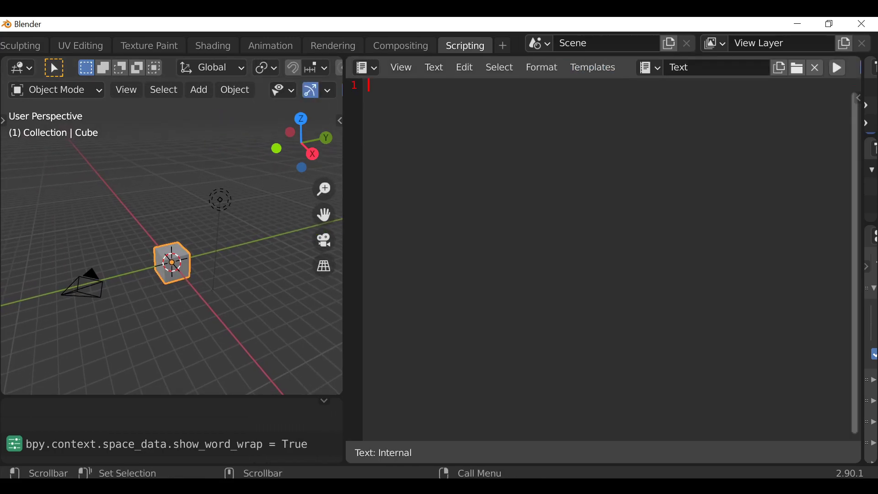
pyautogui.hotkey('ctrl', 'v')
pyautogui.moveTo(855, 349); pyautogui.dragTo(866, 84)
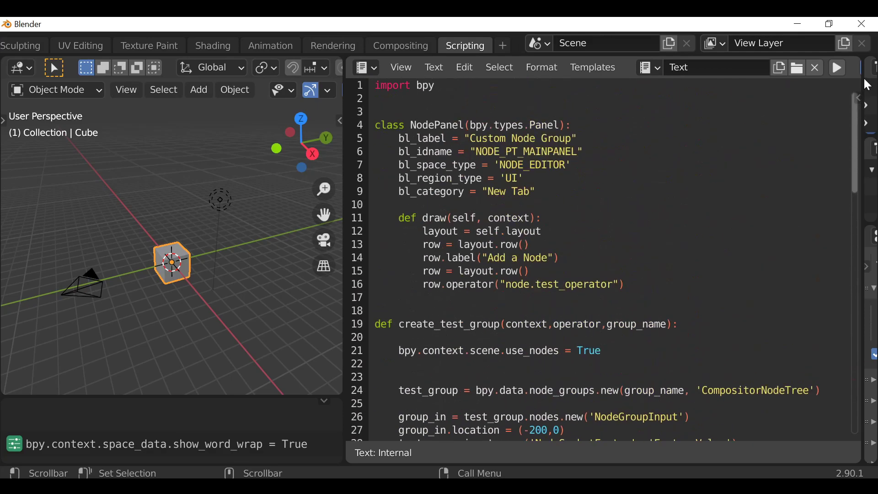
pyautogui.click(837, 67)
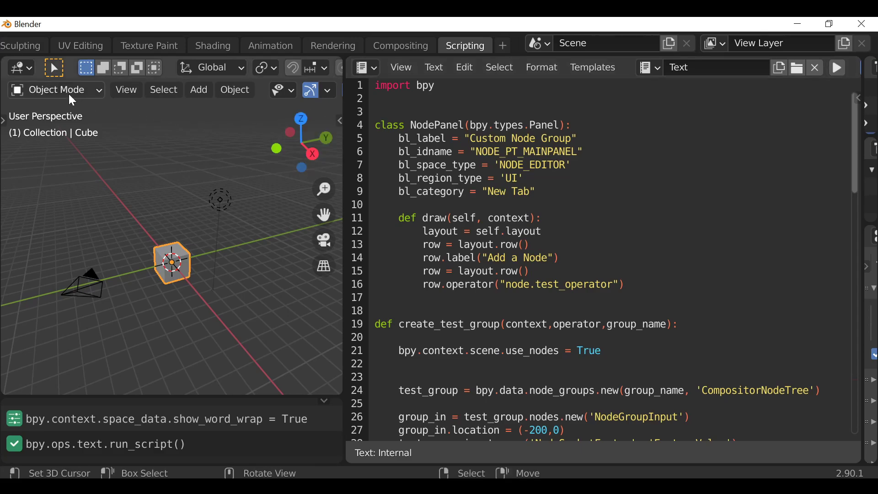
# Turn the 3D view into the Compositor and show the sidebar's New Tab with the Custom Node Group panel.
pyautogui.click(21, 68)
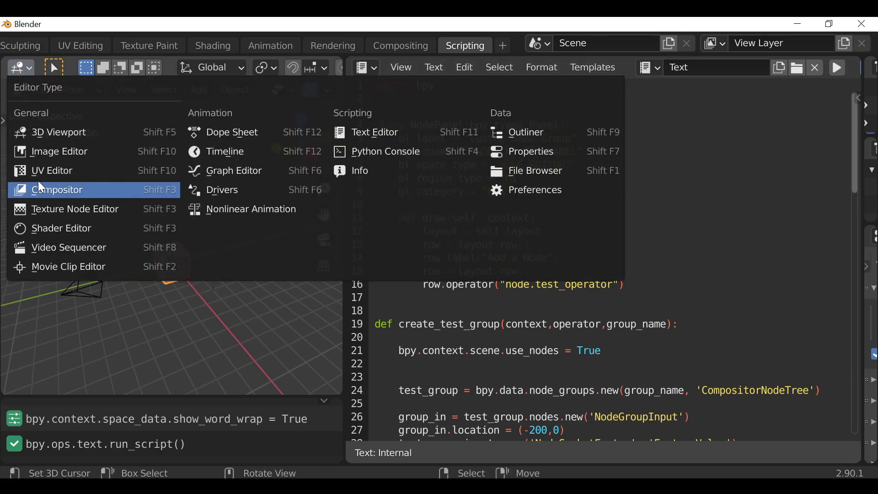
pyautogui.click(119, 188)
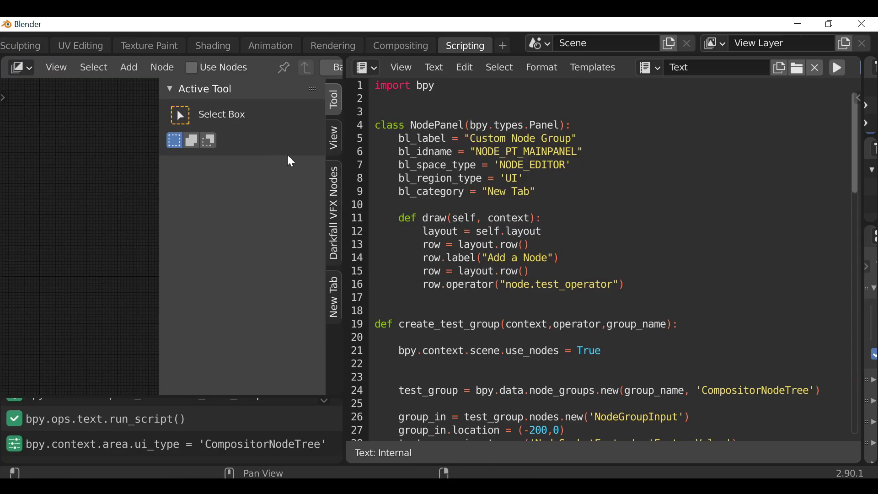
pyautogui.click(332, 300)
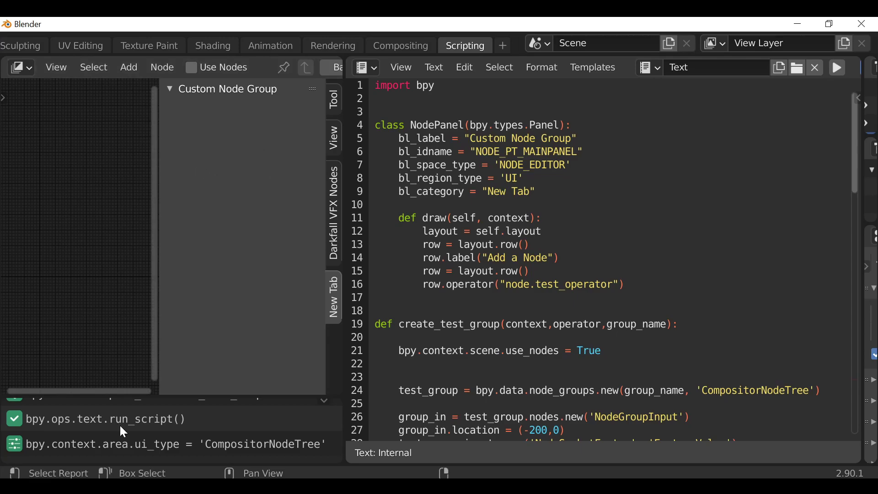
pyautogui.scroll(3, 144, 428)
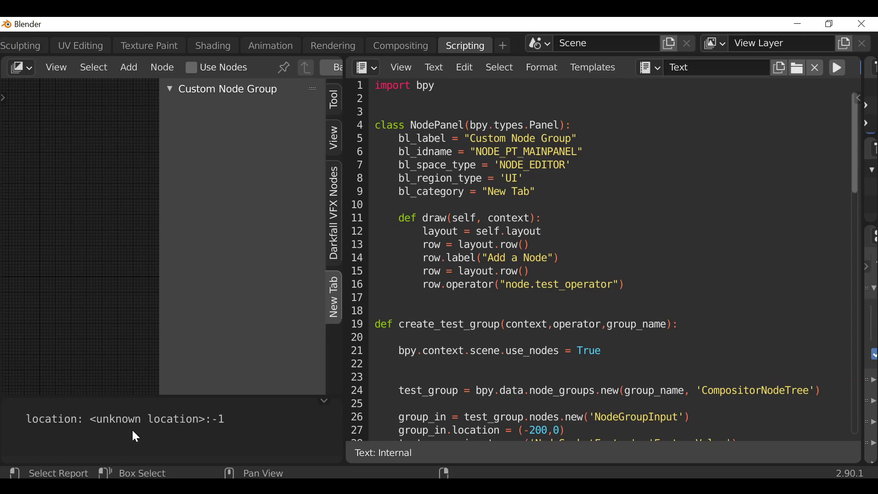
# Read the UILayout.label traceback, fix line 14's label call to use text=, and rerun the script.
pyautogui.moveTo(344, 423); pyautogui.dragTo(390, 417)
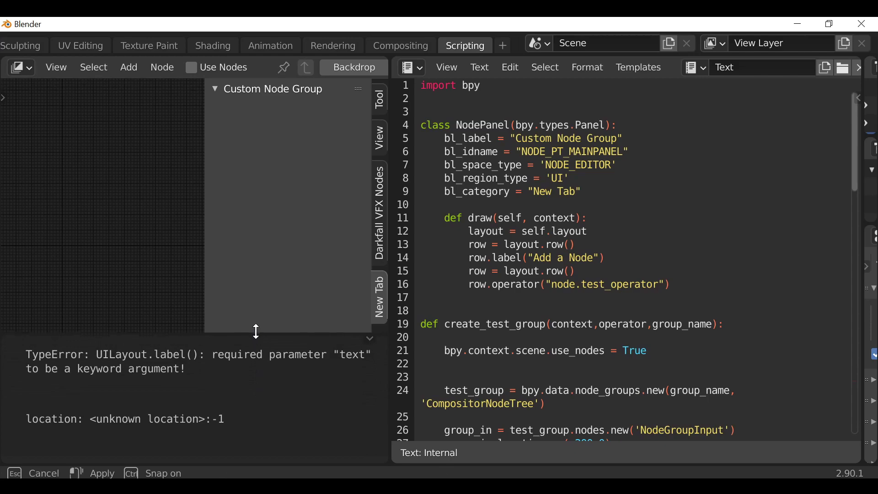
pyautogui.moveTo(260, 397); pyautogui.dragTo(254, 328)
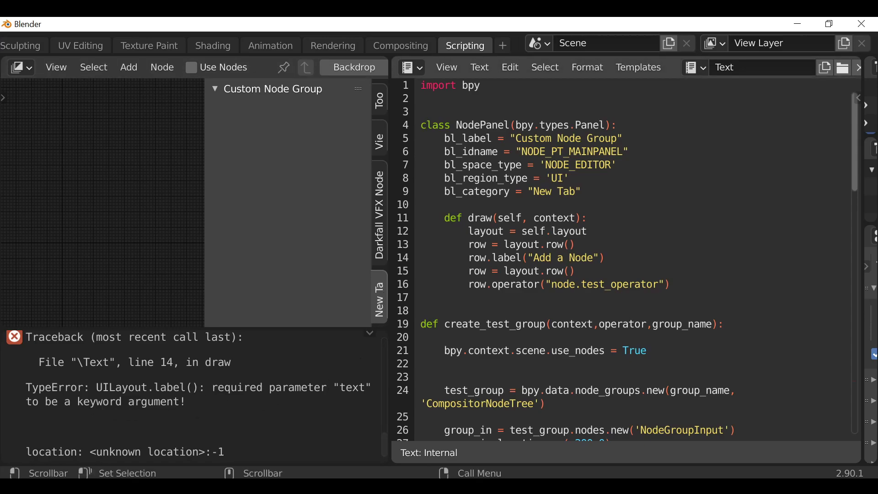
pyautogui.click(468, 257)
pyautogui.click(526, 257)
pyautogui.write('text')
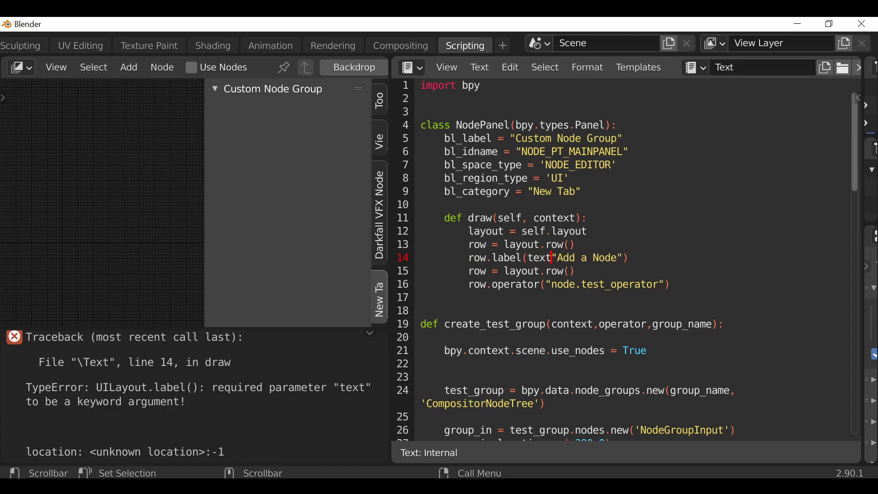
pyautogui.write('=')
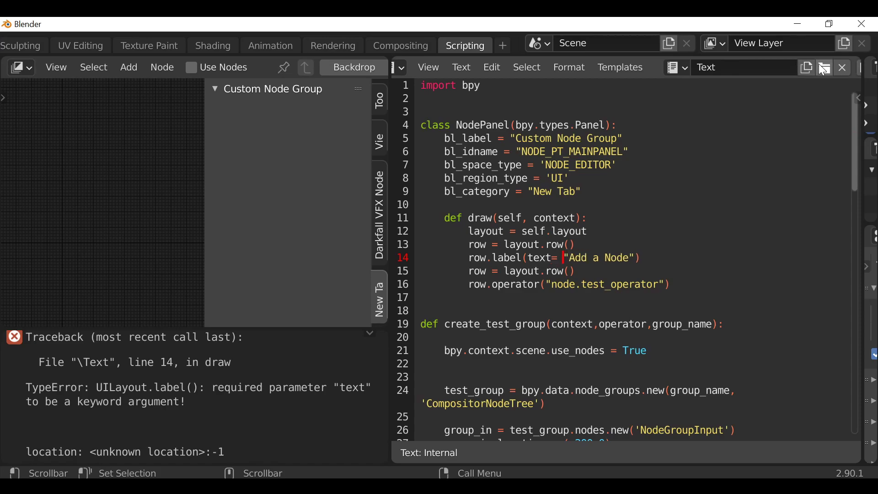
pyautogui.scroll(-4, 818, 64)
pyautogui.click(820, 71)
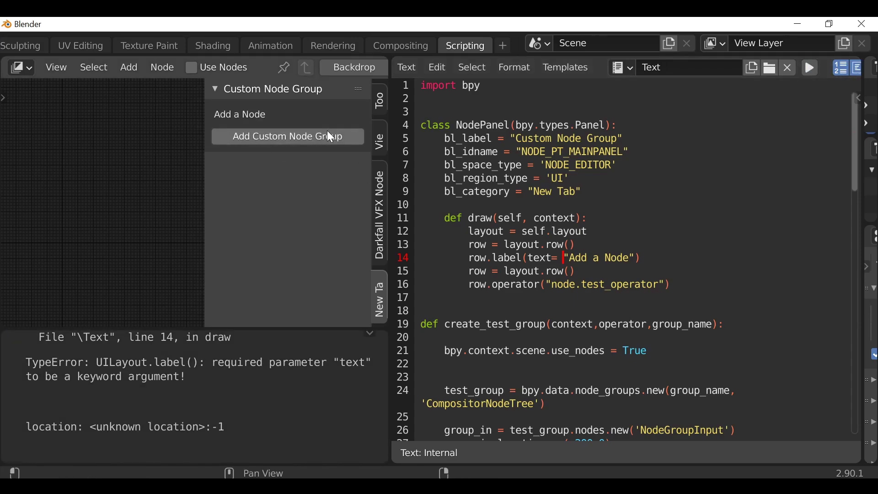
# Try Add Custom Node Group, which fails with an AttributeError on 'outpus'.
pyautogui.click(289, 141)
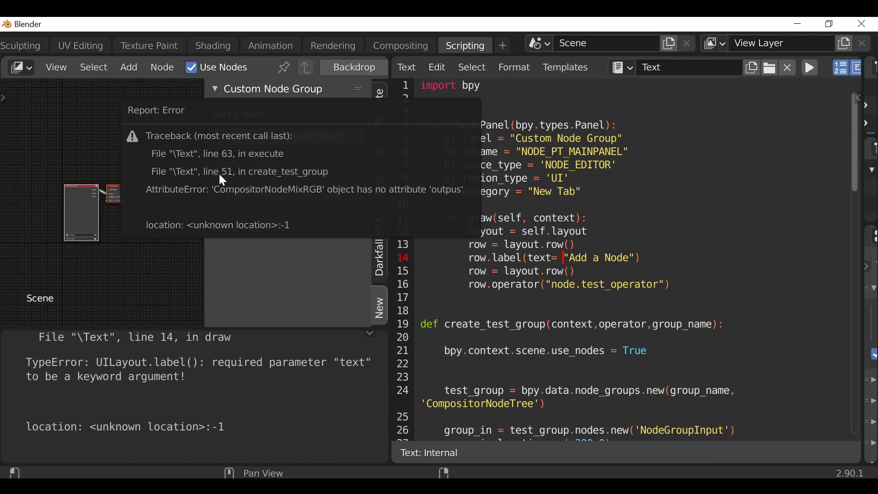
pyautogui.moveTo(856, 165); pyautogui.dragTo(856, 308)
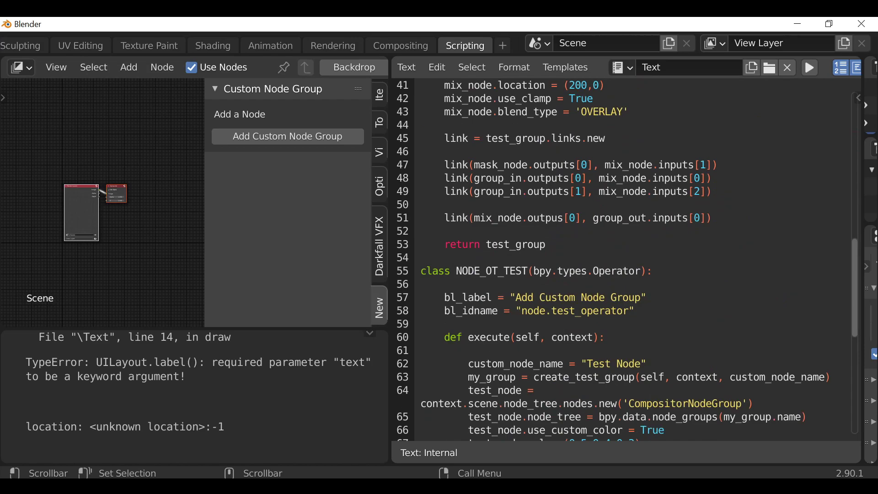
# Correct 'outpus' to 'outputs' on line 51 and inspect the create_test_group call on line 63.
pyautogui.click(558, 217)
pyautogui.write('t')
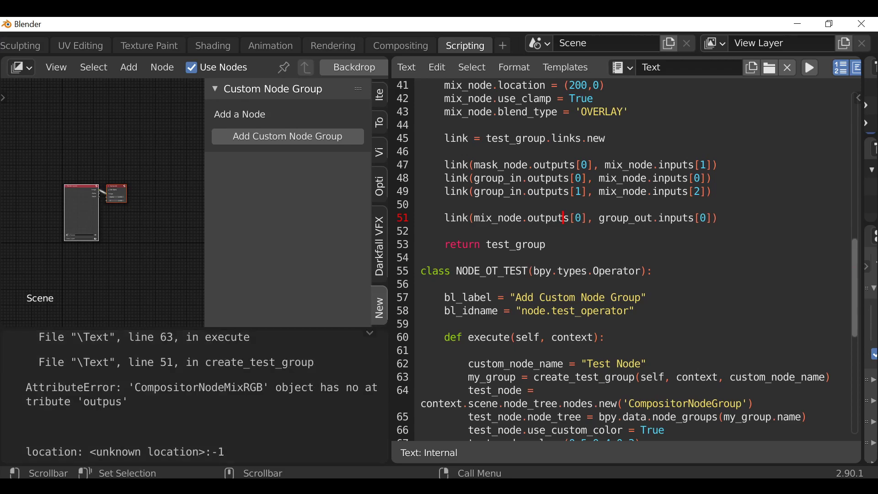
pyautogui.scroll(-1, 624, 260)
pyautogui.scroll(-2, 624, 260)
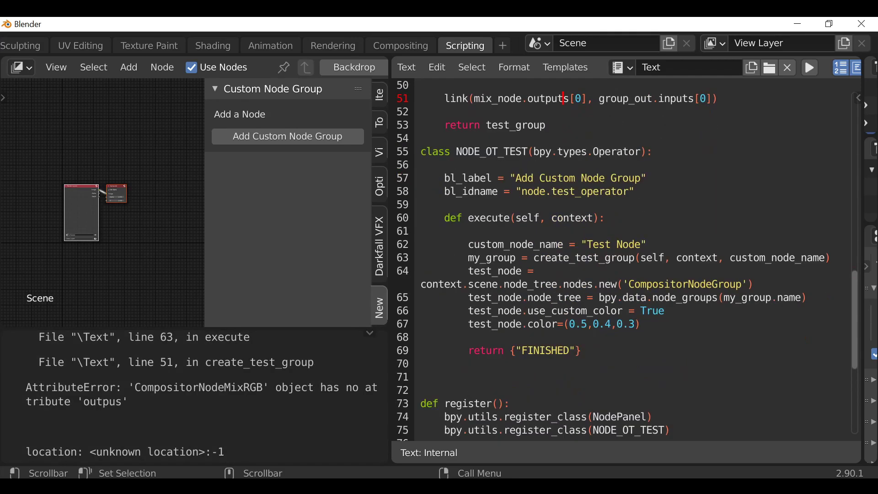
pyautogui.click(468, 258)
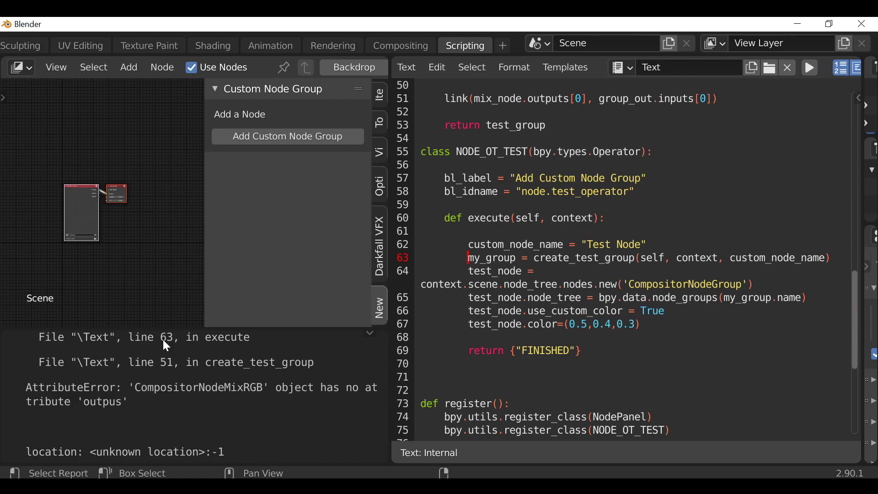
pyautogui.moveTo(505, 257); pyautogui.dragTo(783, 258)
pyautogui.click(782, 257)
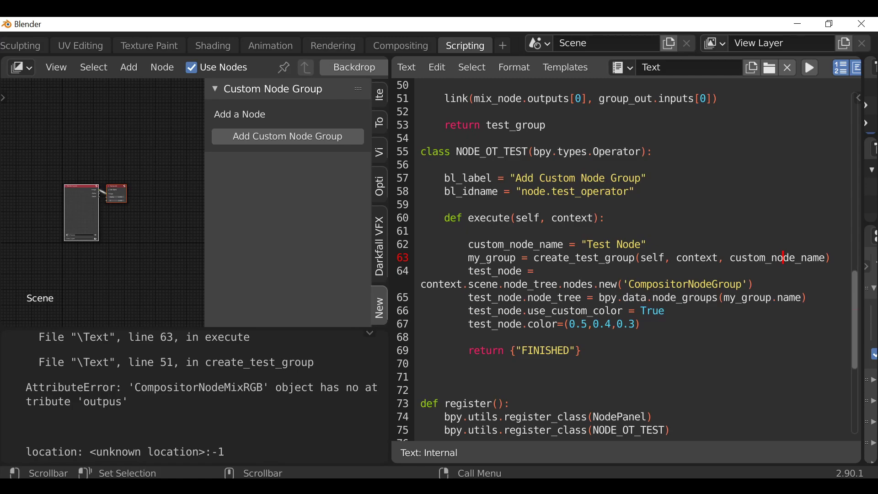
# Replace the parentheses around my_group.name with square brackets on line 65.
pyautogui.click(721, 297)
pyautogui.press('BackSpace')
pyautogui.write('[')
pyautogui.press('Right')
pyautogui.press('Right')
pyautogui.press('Right')
pyautogui.press('Right')
pyautogui.press('Right')
pyautogui.press('Right')
pyautogui.press('Right')
pyautogui.press('Right')
pyautogui.press('Right')
pyautogui.press('Right')
pyautogui.press('Right')
pyautogui.press('Right')
pyautogui.press('Delete')
pyautogui.write(']')
pyautogui.moveTo(468, 257); pyautogui.dragTo(807, 257)
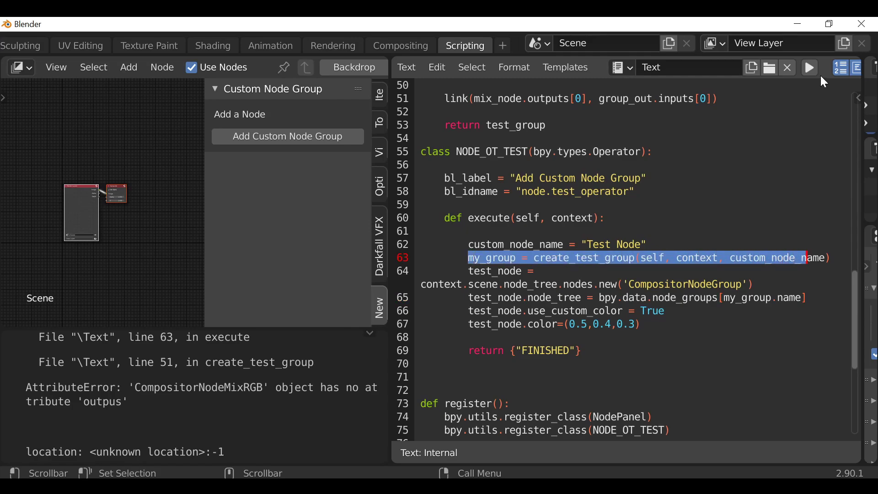
# Rerun the script, clear the compositor nodes, add the custom group, and move Test Node.001 up.
pyautogui.click(813, 72)
pyautogui.press('x')
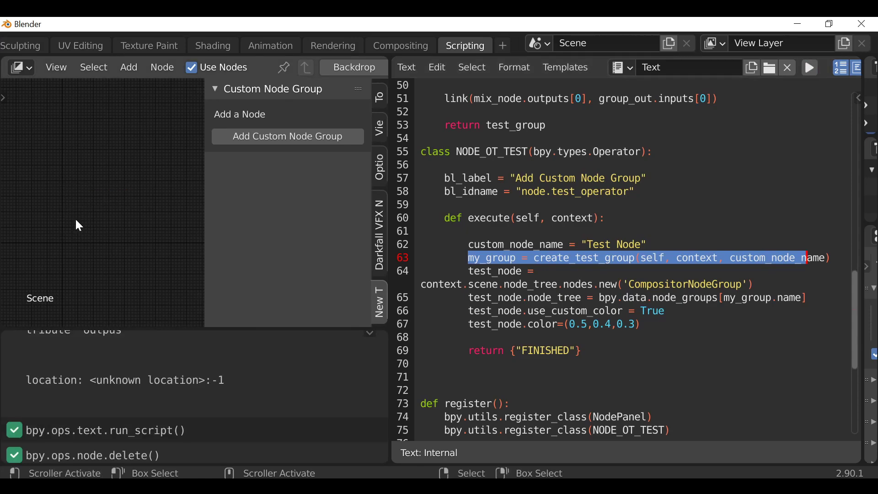
pyautogui.click(282, 144)
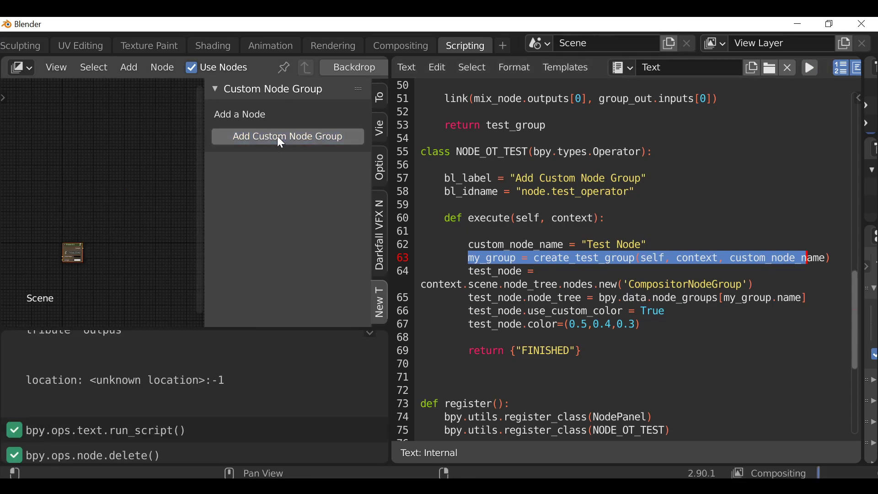
pyautogui.scroll(2, 165, 236)
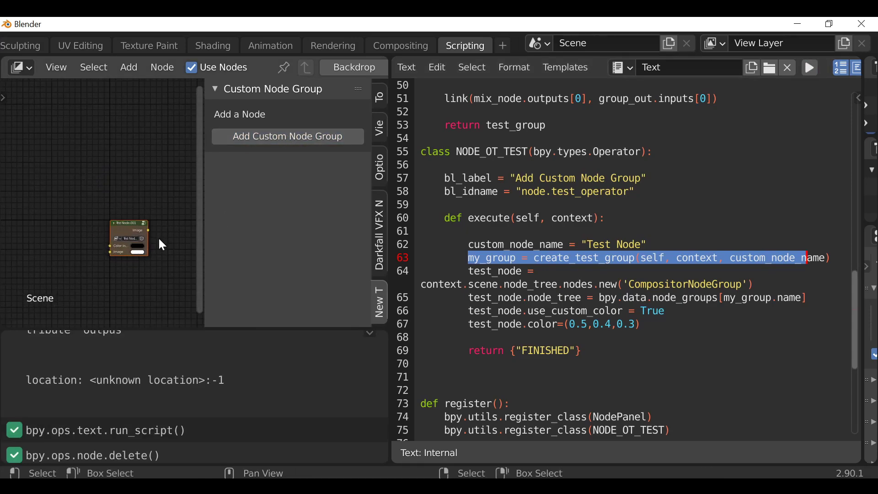
pyautogui.scroll(2, 127, 240)
pyautogui.moveTo(126, 258); pyautogui.dragTo(133, 190)
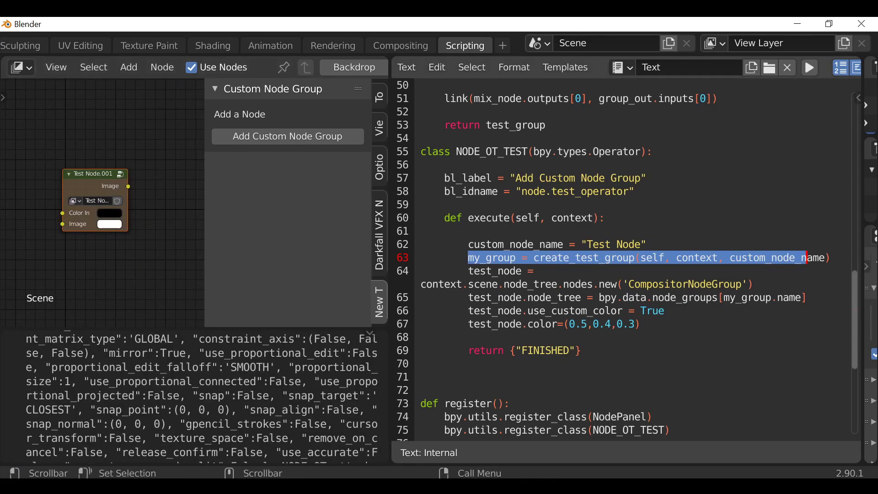